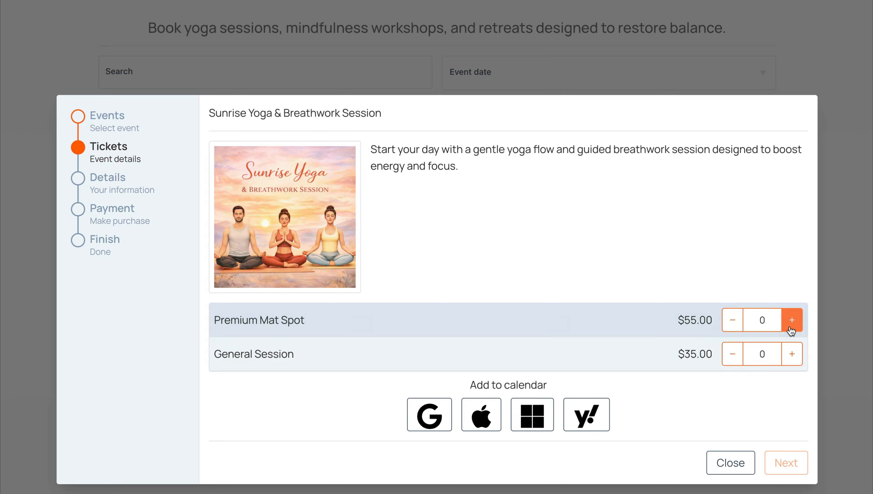
Select one Premium Mat Spot and one General Session ticket for the Sunrise Yoga & Breathwork Session
{"action": "left_click", "coordinate": [793, 320]}
{"action": "left_click", "coordinate": [792, 354]}
{"action": "scroll", "coordinate": [797, 360], "scroll_direction": "down", "scroll_amount": 1}
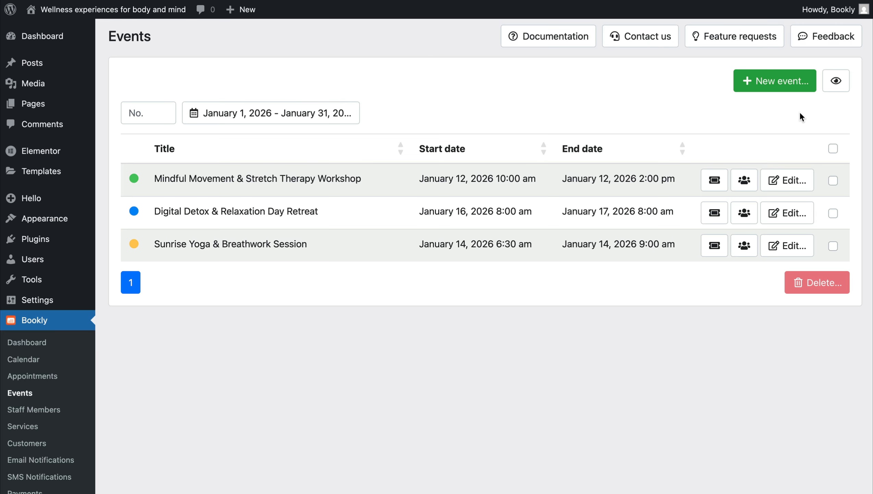
Start a new event and review its title field and the choices for organizers and support staff
{"action": "left_click", "coordinate": [805, 88]}
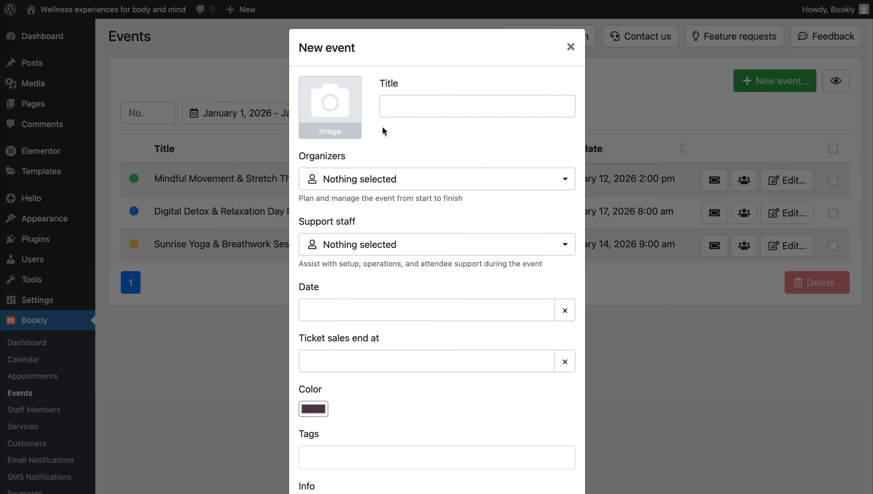
{"action": "left_click", "coordinate": [406, 105]}
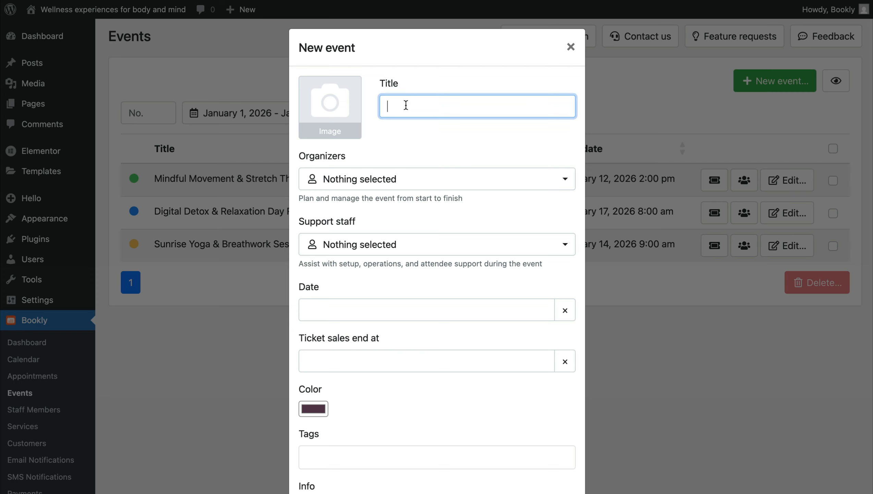
{"action": "scroll", "coordinate": [417, 131], "scroll_direction": "down", "scroll_amount": 2}
{"action": "left_click", "coordinate": [414, 138]}
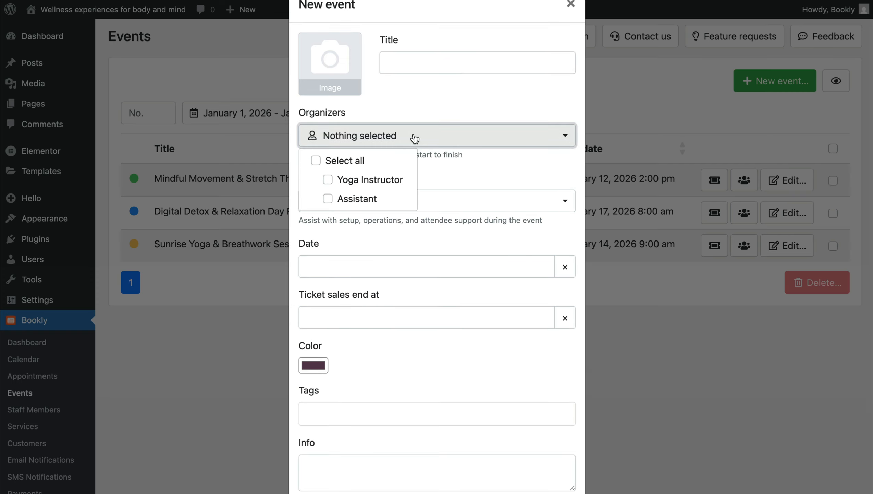
{"action": "left_click", "coordinate": [455, 163]}
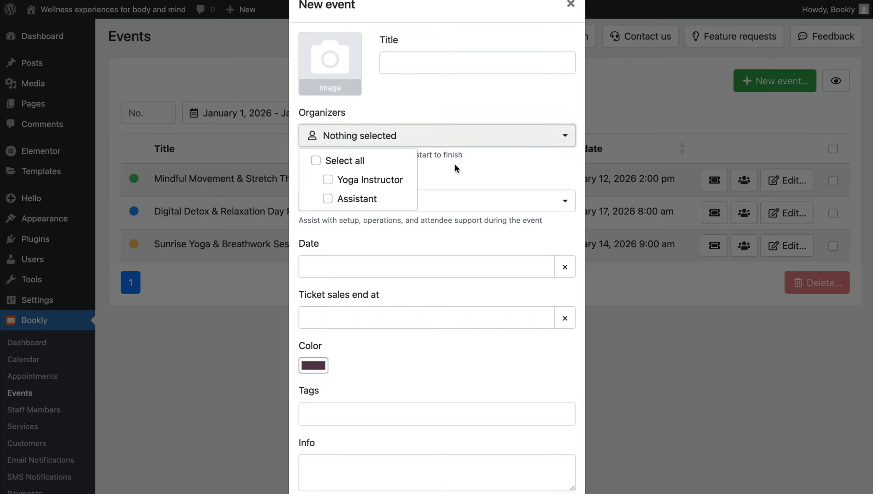
{"action": "scroll", "coordinate": [454, 163], "scroll_direction": "down", "scroll_amount": 2}
{"action": "scroll", "coordinate": [454, 163], "scroll_direction": "down", "scroll_amount": 3}
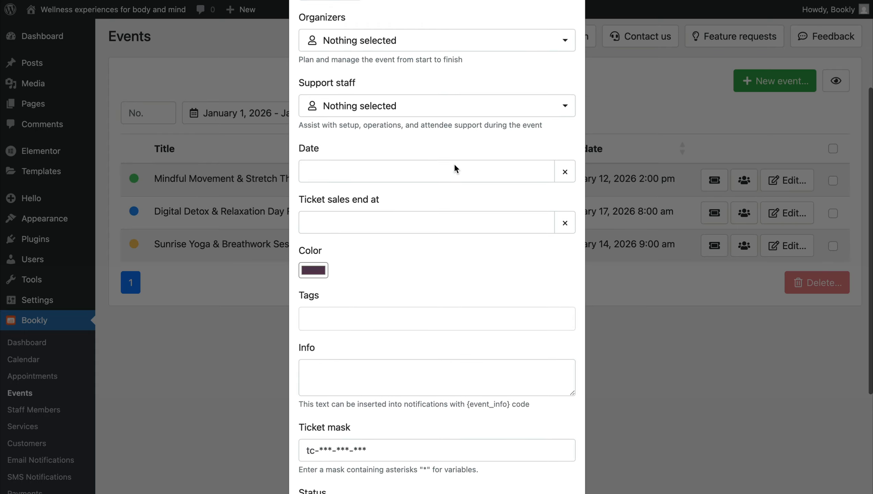
{"action": "left_click", "coordinate": [452, 96]}
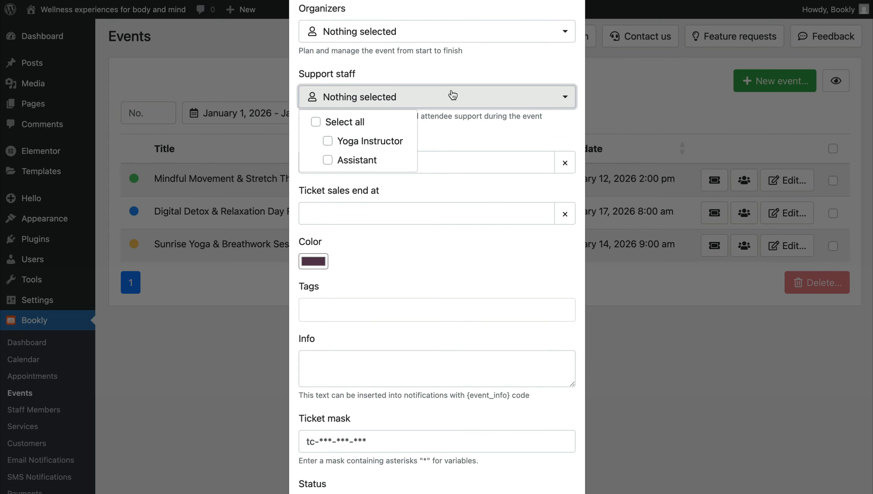
{"action": "left_click", "coordinate": [444, 127]}
{"action": "scroll", "coordinate": [445, 127], "scroll_direction": "down", "scroll_amount": 3}
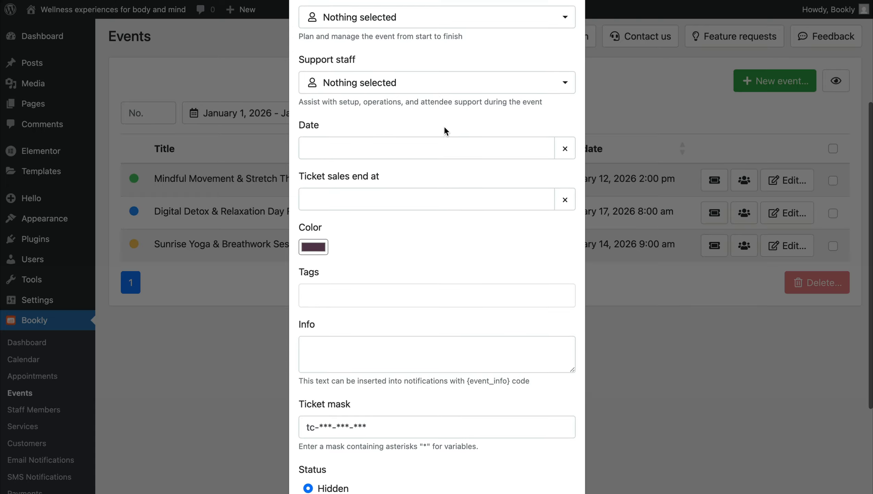
Review the date range picker and the ticket sales end picker for the new event
{"action": "left_click", "coordinate": [338, 118]}
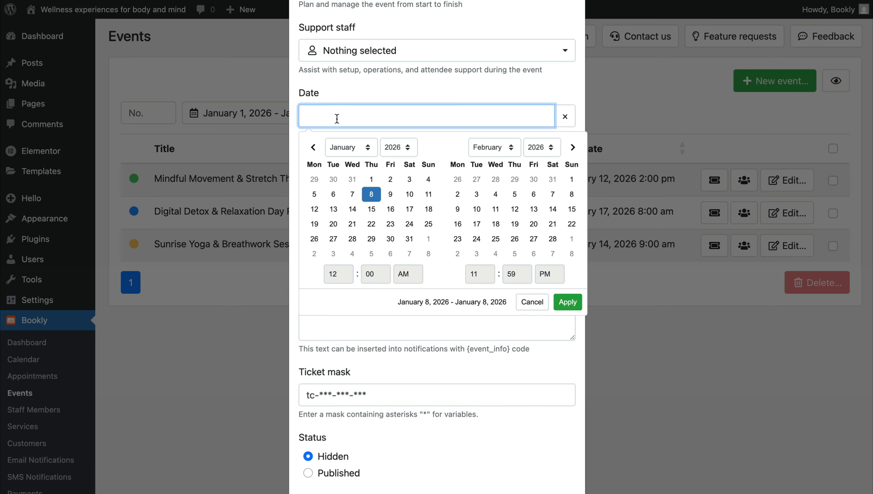
{"action": "left_click", "coordinate": [371, 94]}
{"action": "left_click", "coordinate": [346, 165]}
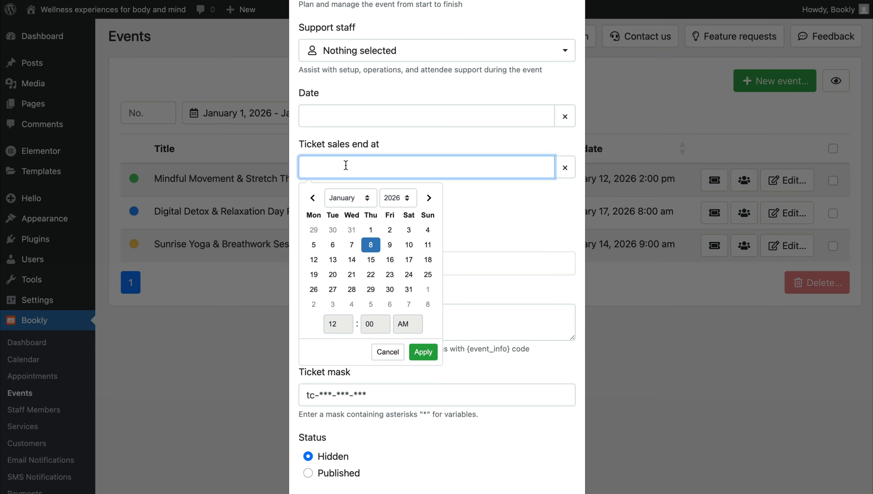
{"action": "left_click", "coordinate": [464, 216]}
{"action": "scroll", "coordinate": [464, 218], "scroll_direction": "down", "scroll_amount": 4}
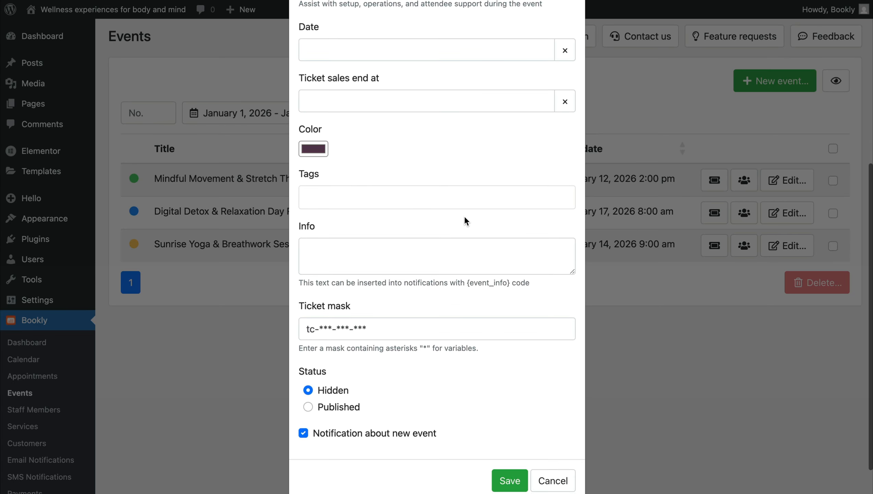
Review the new event's color, tags, info and ticket mask fields, and set its status to Published
{"action": "left_click", "coordinate": [320, 152]}
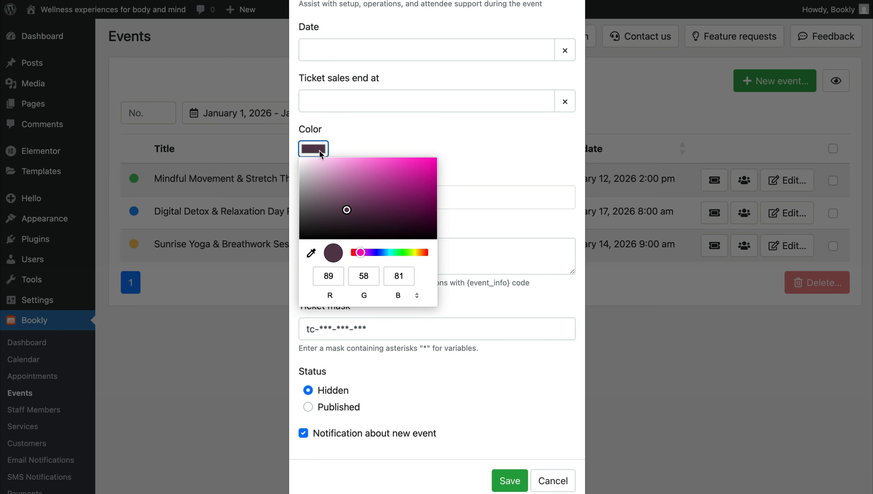
{"action": "left_click", "coordinate": [462, 152]}
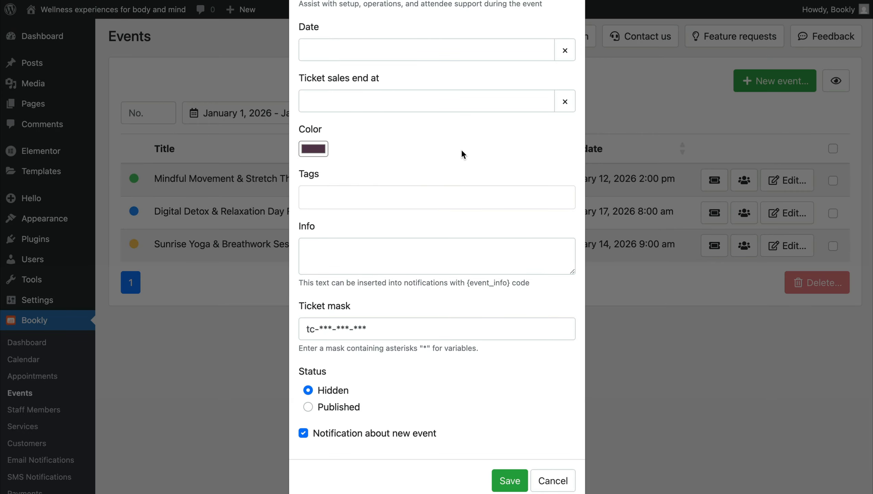
{"action": "left_click", "coordinate": [353, 203]}
{"action": "scroll", "coordinate": [352, 200], "scroll_direction": "down", "scroll_amount": 2}
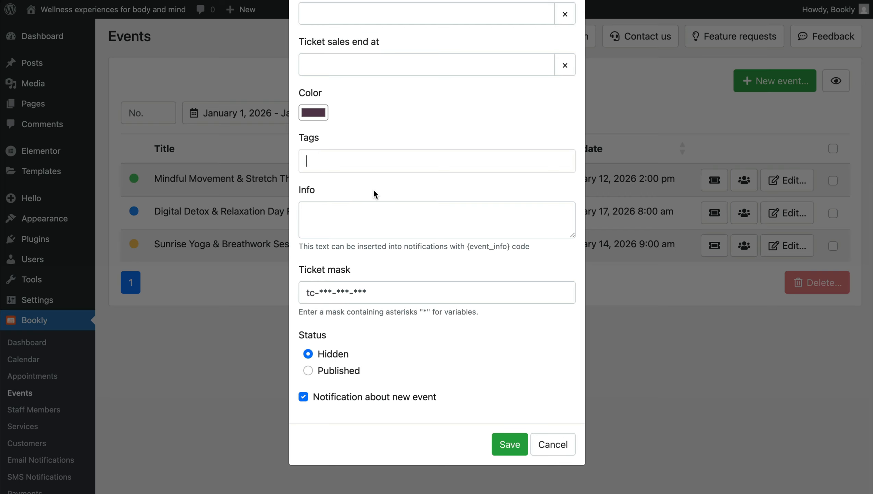
{"action": "left_click", "coordinate": [354, 217]}
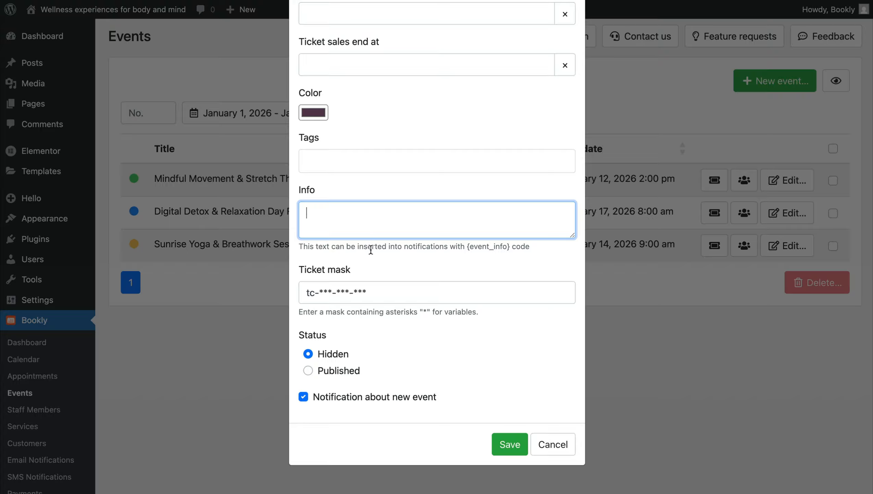
{"action": "left_click", "coordinate": [382, 297]}
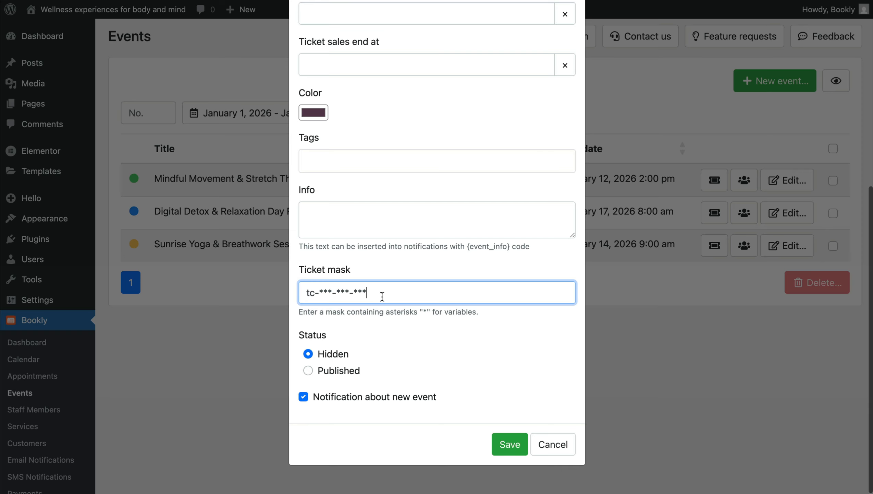
{"action": "left_click", "coordinate": [307, 371]}
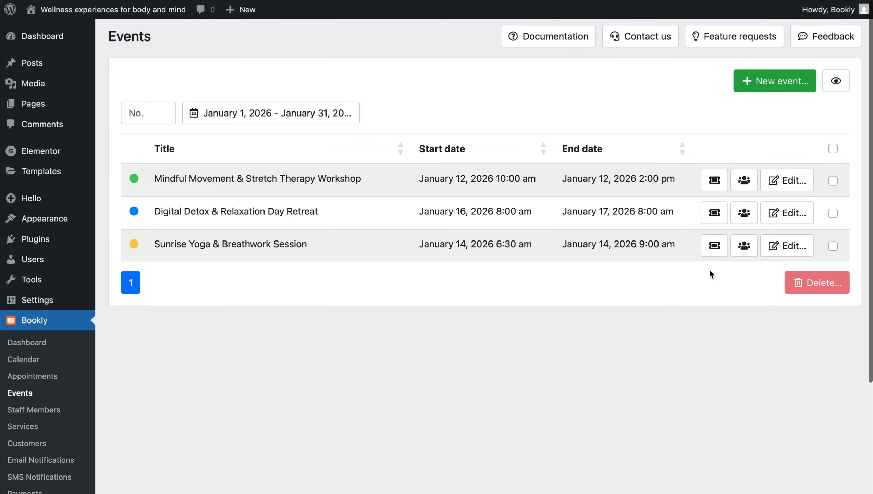
Add a ticket titled "General Session" to the Sunrise Yoga & Breathwork Session event
{"action": "left_click", "coordinate": [718, 250]}
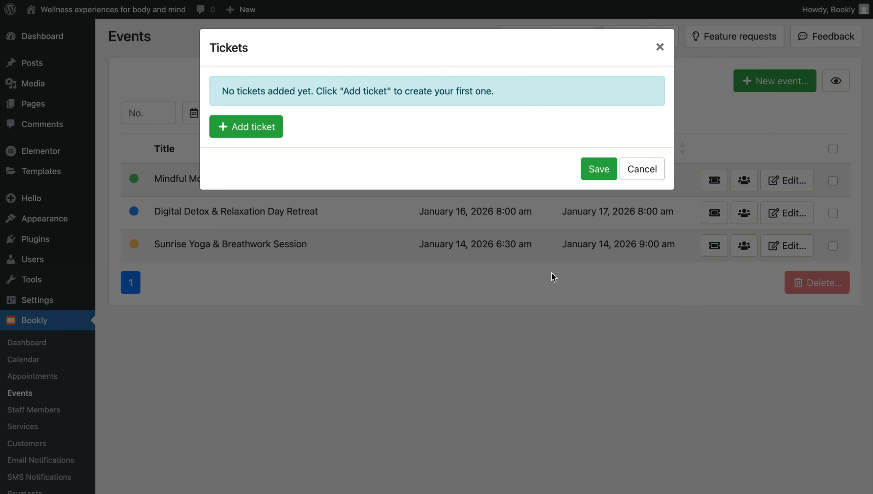
{"action": "left_click", "coordinate": [274, 131]}
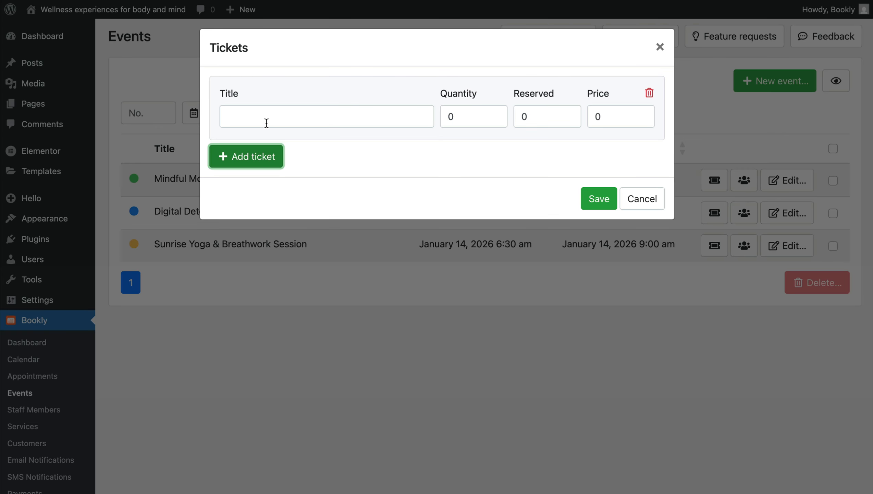
{"action": "left_click", "coordinate": [266, 121]}
{"action": "type", "text": "General Session"}
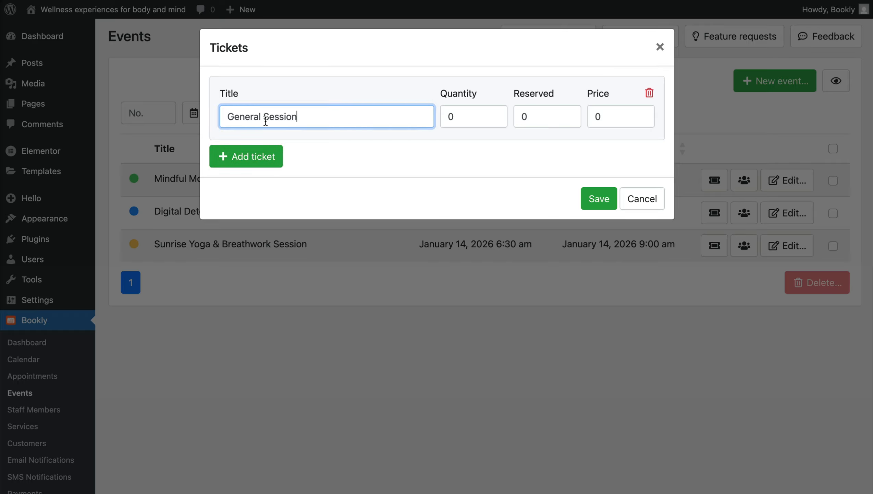
Set the General Session ticket's quantity to 20, price to 35 and reserved count to 2
{"action": "left_click", "coordinate": [447, 117]}
{"action": "type", "text": "2"}
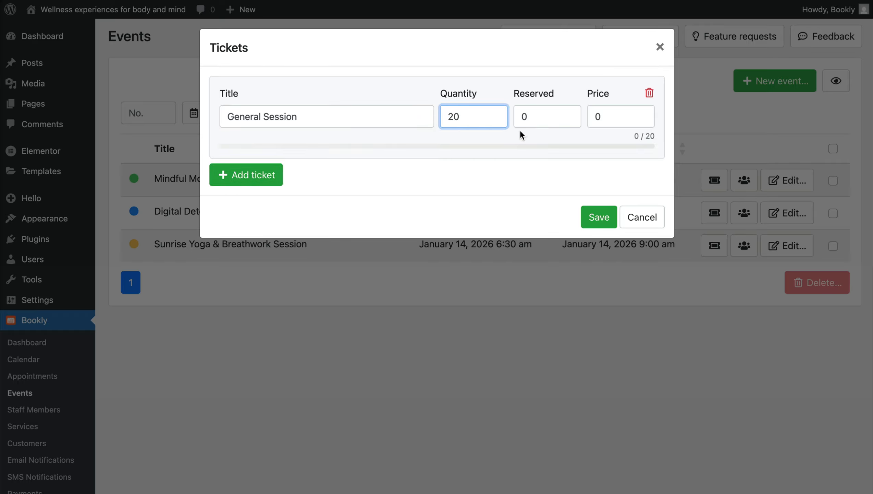
{"action": "left_click", "coordinate": [588, 116]}
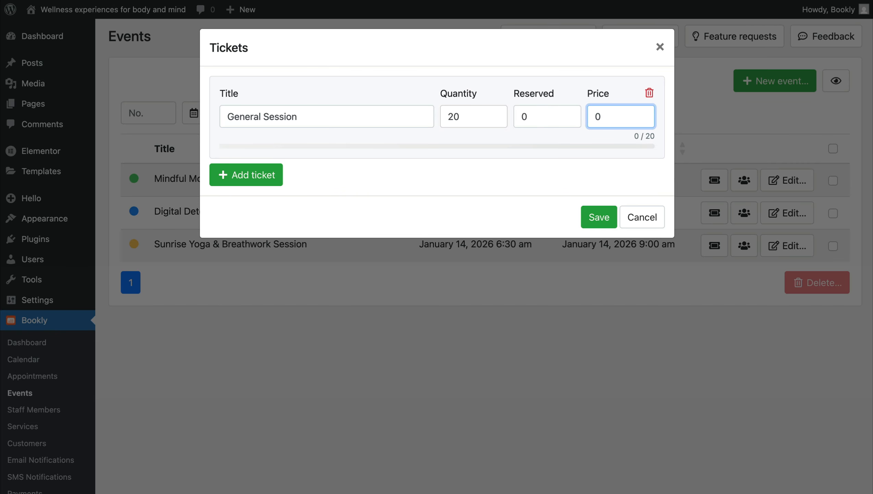
{"action": "key", "text": "BackSpace"}
{"action": "type", "text": "35"}
{"action": "left_click", "coordinate": [531, 115]}
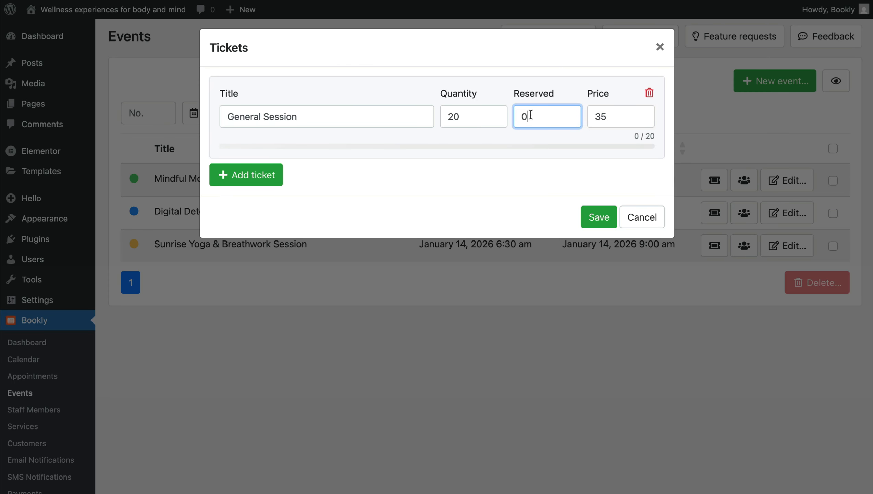
{"action": "key", "text": "BackSpace"}
{"action": "type", "text": "2"}
Add a second ticket entry below General Session and open its title for editing
{"action": "left_click", "coordinate": [269, 175]}
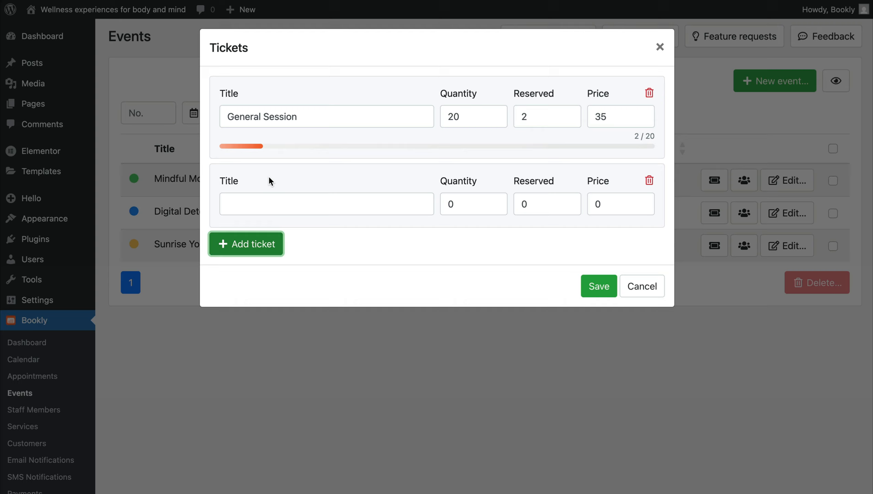
{"action": "left_click", "coordinate": [288, 204]}
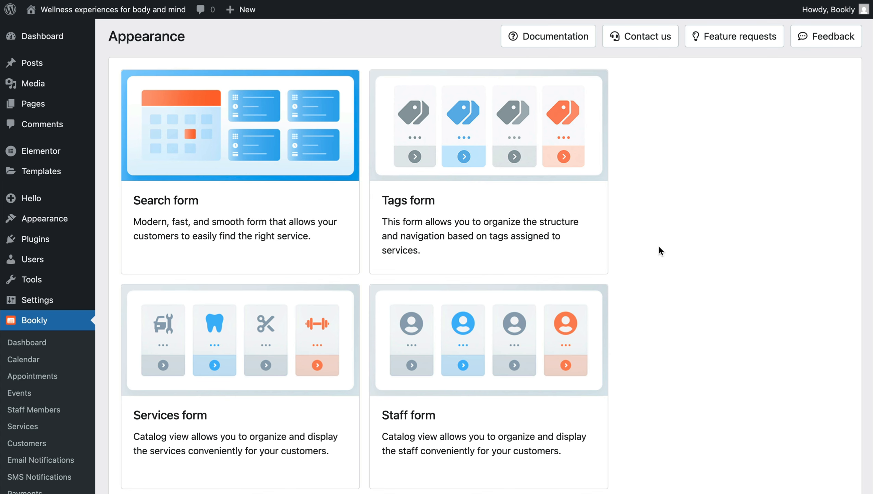
Open the Events form in the booking form appearance settings and add a new form
{"action": "scroll", "coordinate": [659, 246], "scroll_direction": "down", "scroll_amount": 10}
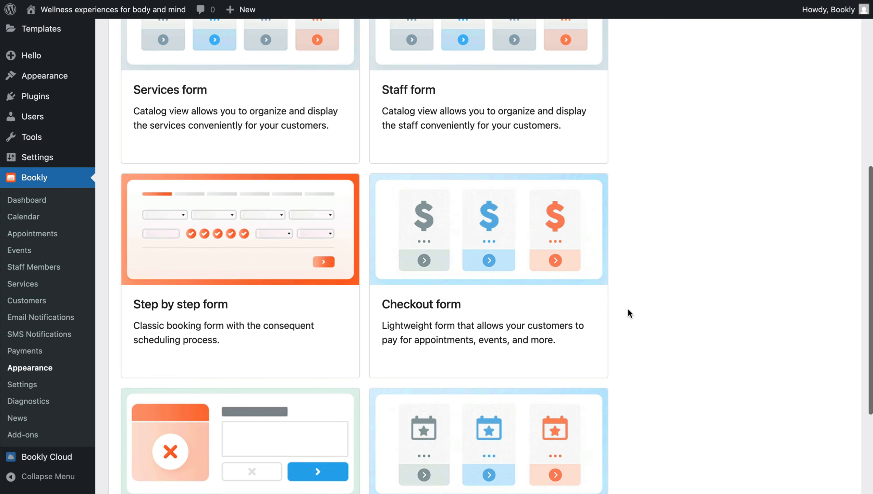
{"action": "scroll", "coordinate": [628, 313], "scroll_direction": "down", "scroll_amount": 5}
{"action": "left_click", "coordinate": [527, 322]}
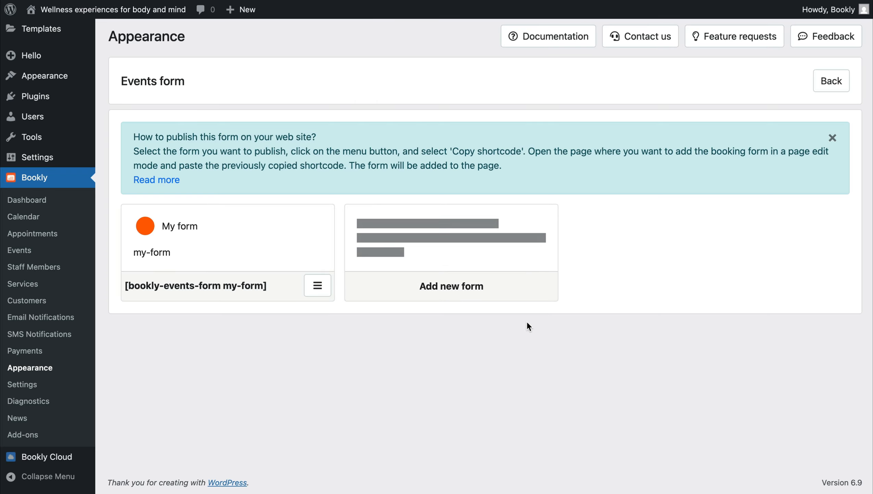
{"action": "left_click", "coordinate": [496, 277]}
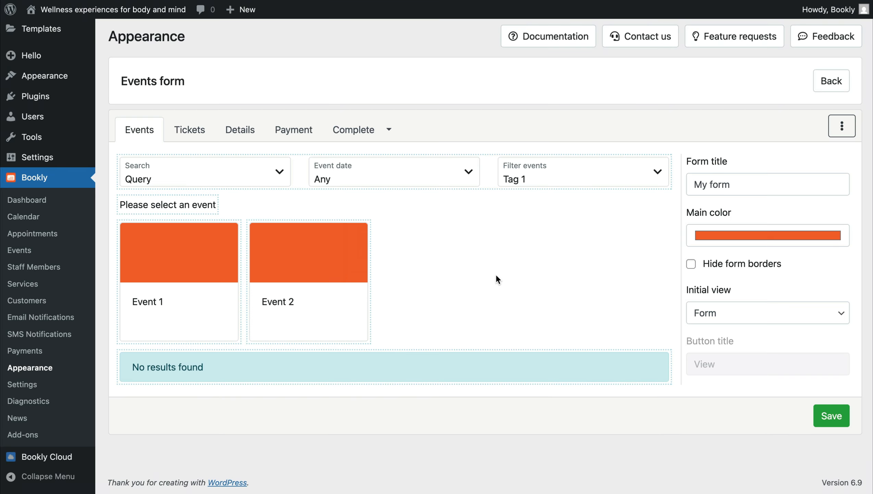
Review the form's event card and search filter settings, and the stepper and ticket elements of its Tickets step
{"action": "left_click", "coordinate": [355, 283]}
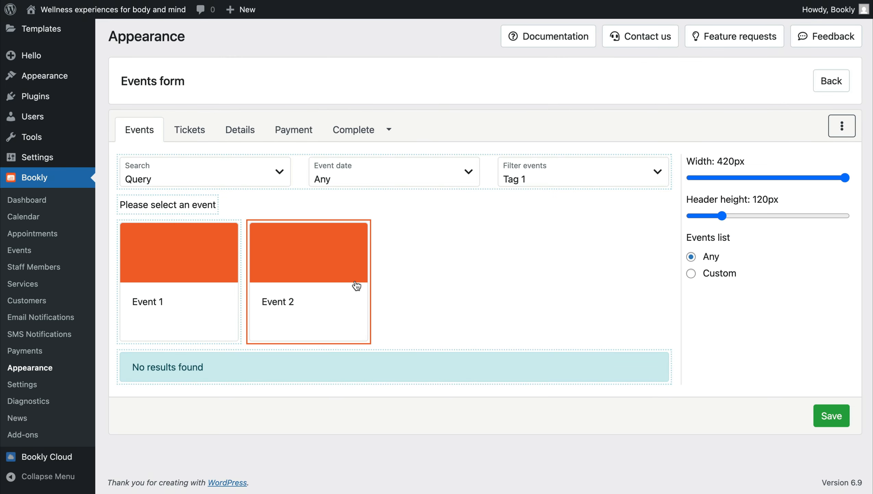
{"action": "left_click", "coordinate": [272, 178]}
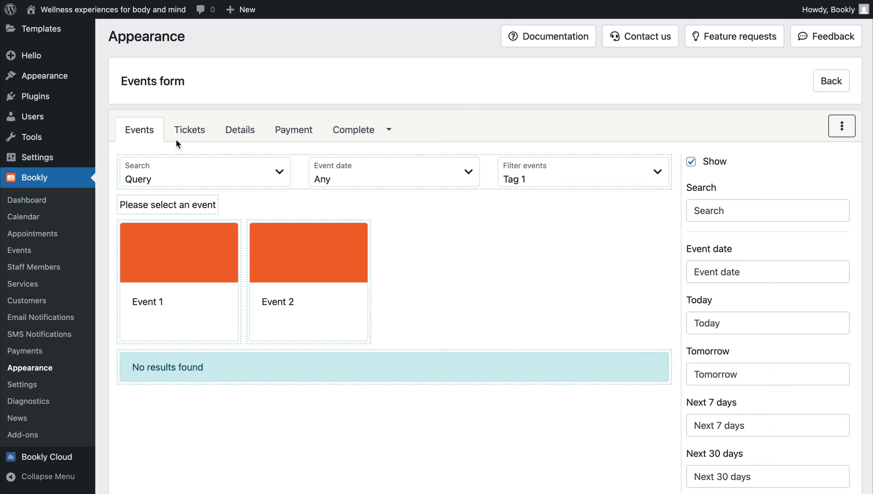
{"action": "left_click", "coordinate": [191, 132]}
{"action": "left_click", "coordinate": [258, 206]}
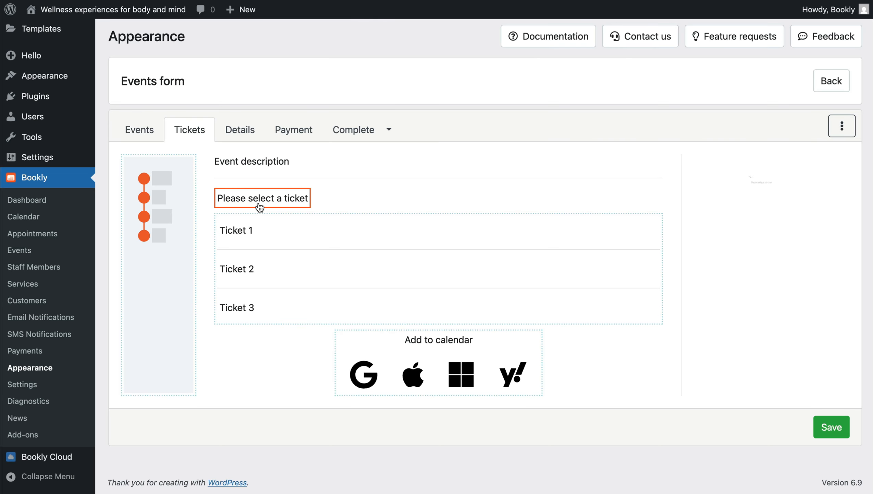
{"action": "left_click", "coordinate": [257, 243]}
{"action": "left_click", "coordinate": [172, 234]}
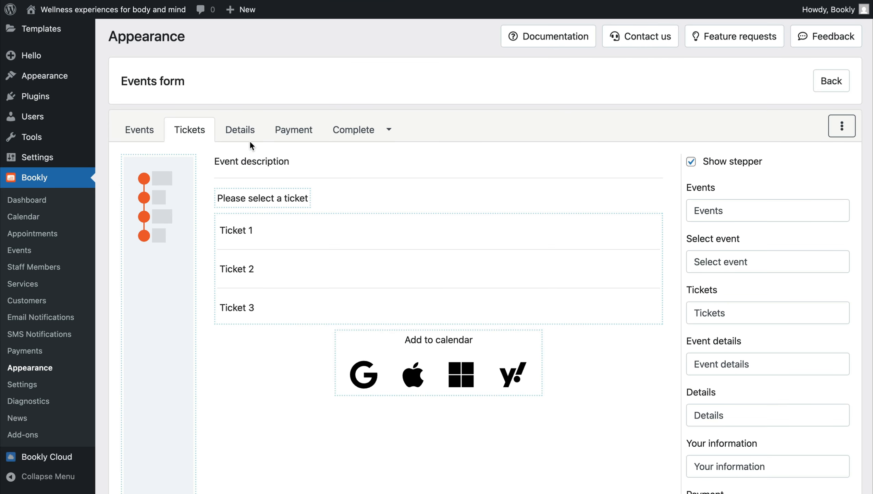
Review the form's Details, Payment and Complete steps, and return to the list of Events forms
{"action": "left_click", "coordinate": [247, 133]}
{"action": "left_click", "coordinate": [293, 130]}
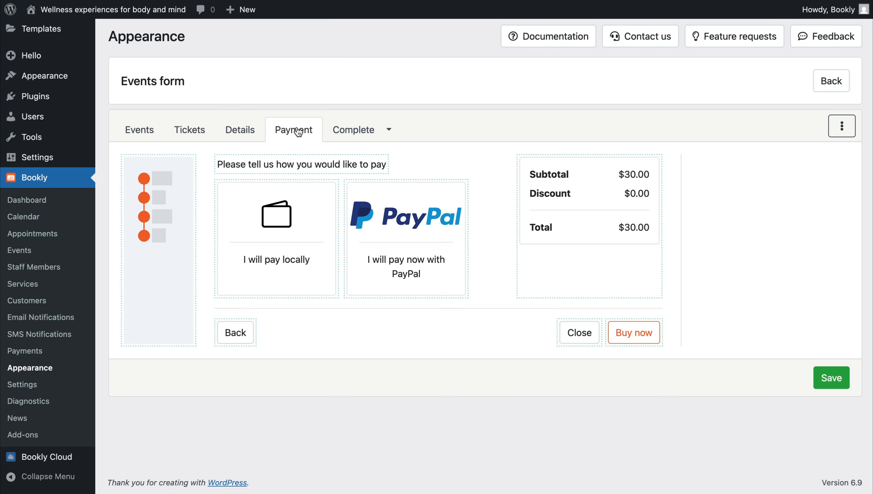
{"action": "left_click", "coordinate": [365, 133]}
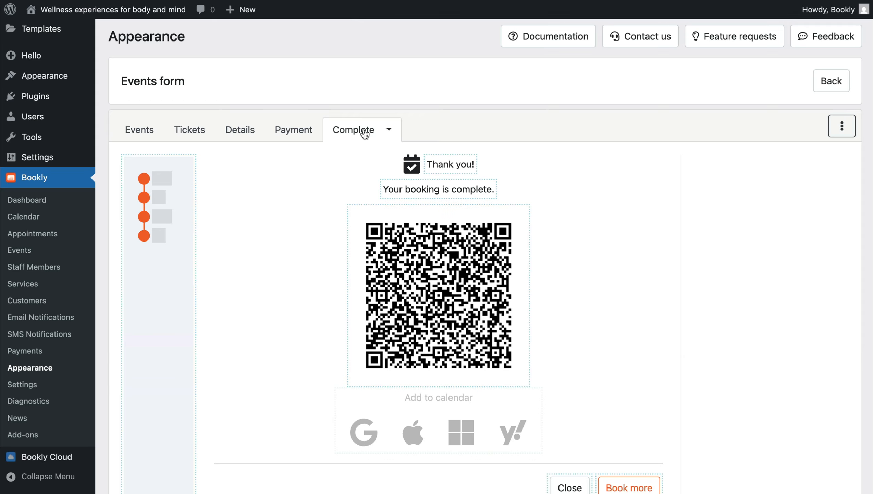
{"action": "left_click", "coordinate": [836, 84]}
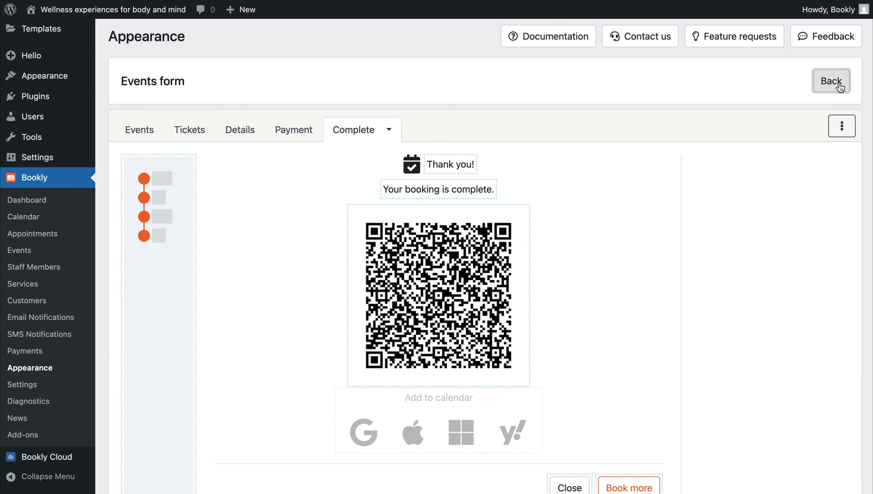
Add a new page and put the events form shortcode [bookly-events-form my-form] in its content
{"action": "left_click", "coordinate": [319, 290]}
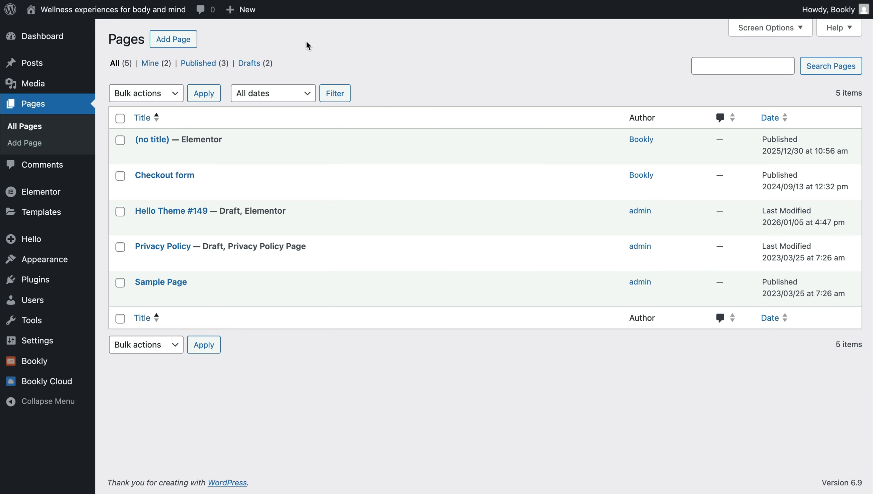
{"action": "left_click", "coordinate": [191, 47]}
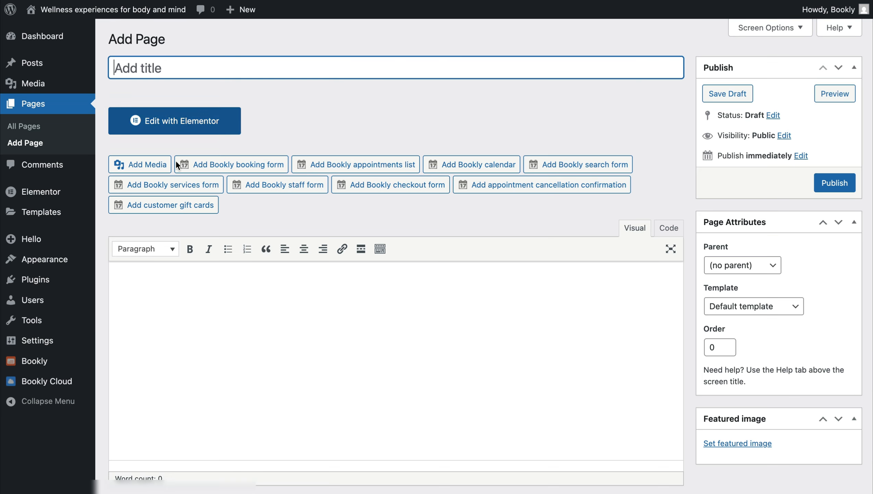
{"action": "left_click", "coordinate": [163, 314]}
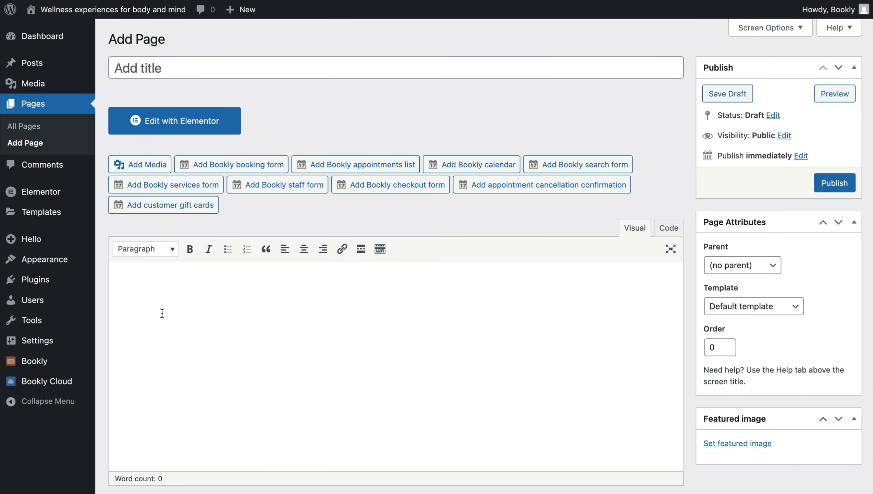
{"action": "type", "text": "[bookly-events-form my-form]"}
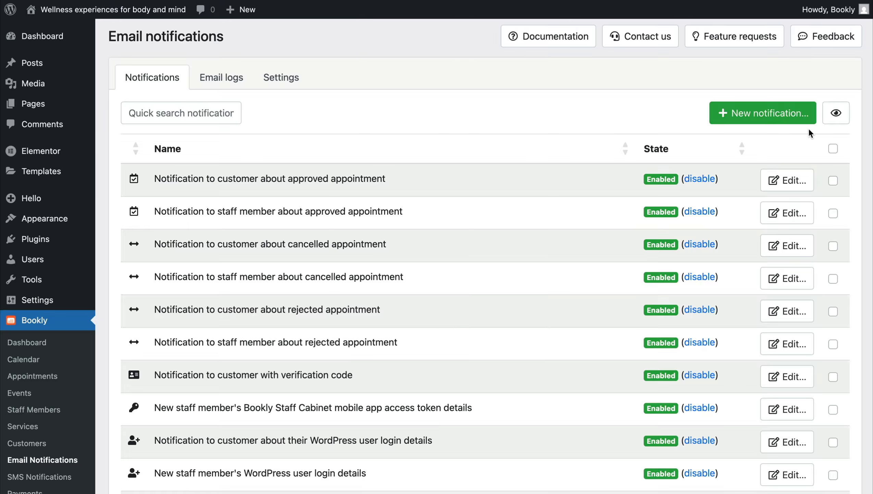
Review the types offered for a new email notification, and the existing event and ticket notifications in the list
{"action": "left_click", "coordinate": [805, 119]}
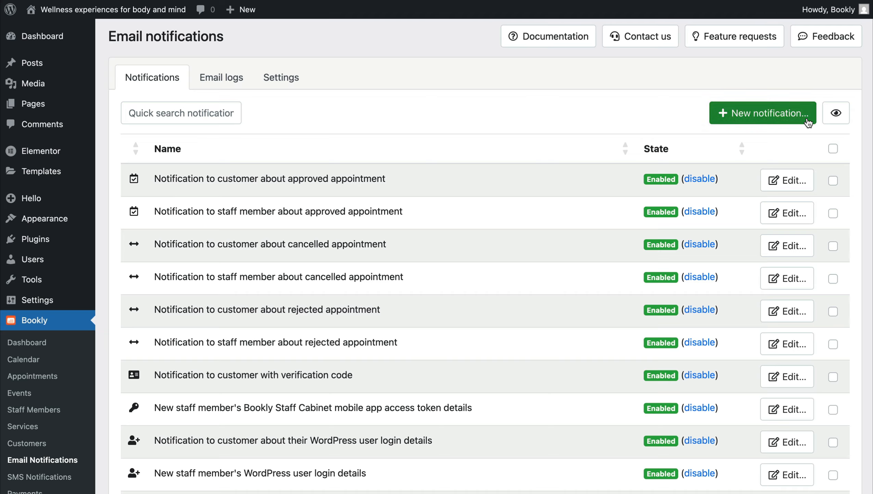
{"action": "left_click", "coordinate": [472, 282]}
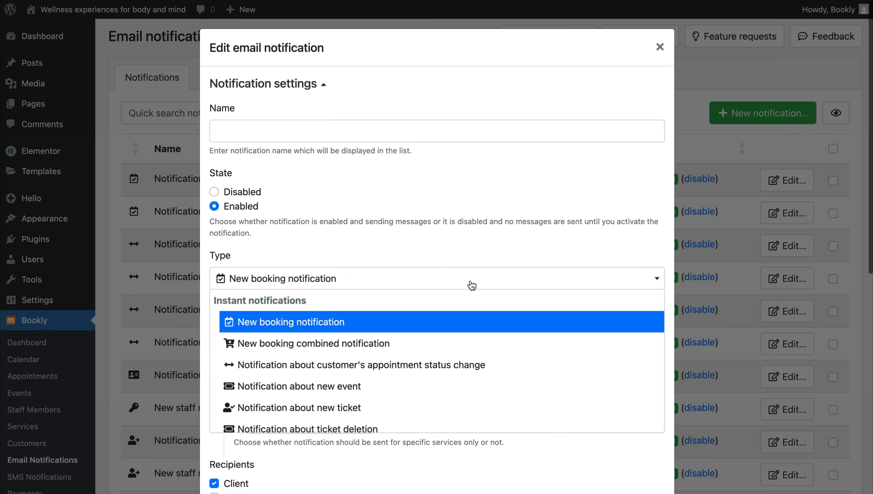
{"action": "scroll", "coordinate": [468, 364], "scroll_direction": "down", "scroll_amount": 2}
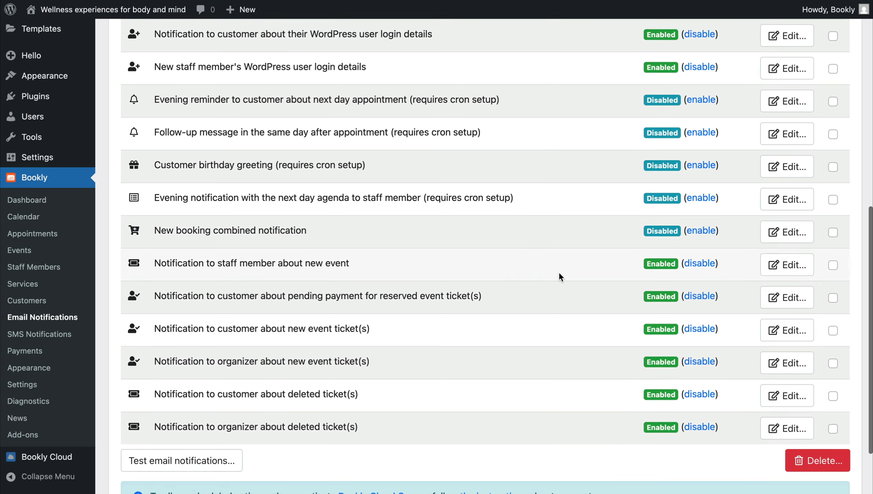
{"action": "scroll", "coordinate": [559, 221], "scroll_direction": "down", "scroll_amount": 1}
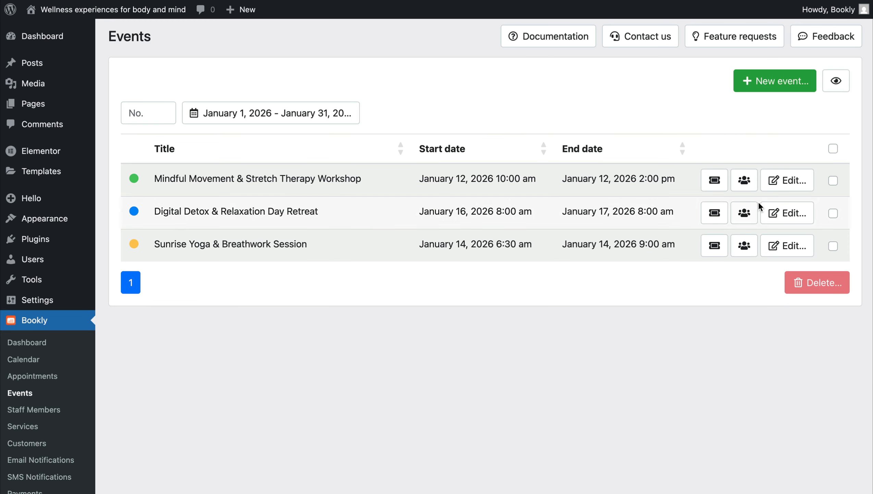
Complete the pending payment for the Premium Mat Spot ticket from the Mindful Movement & Stretch Therapy Workshop's attendees, and return to the attendee list
{"action": "left_click", "coordinate": [746, 183]}
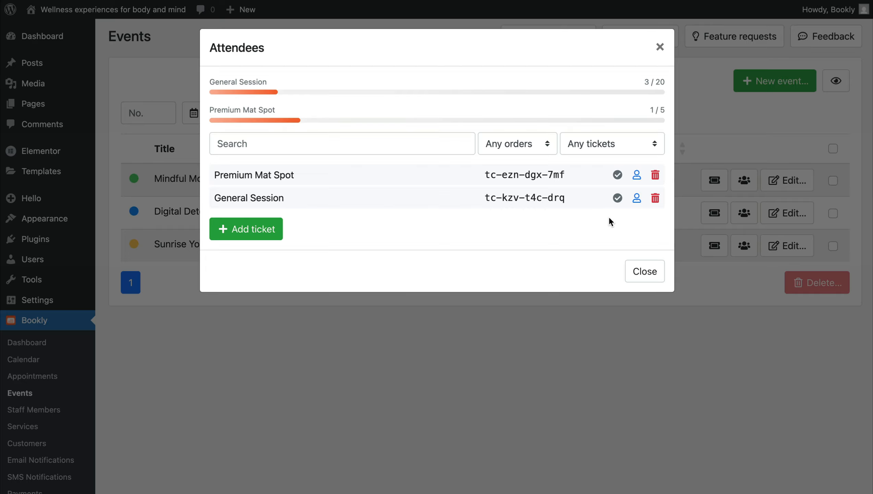
{"action": "left_click", "coordinate": [618, 173]}
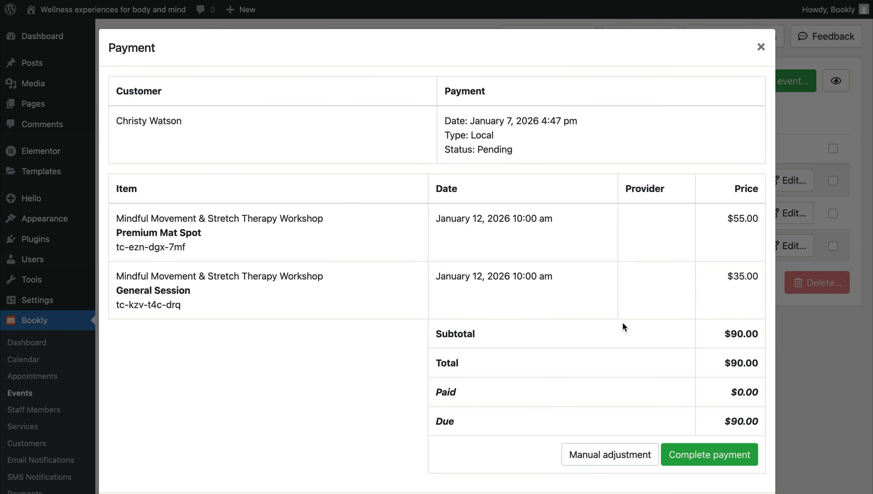
{"action": "scroll", "coordinate": [622, 325], "scroll_direction": "down", "scroll_amount": 3}
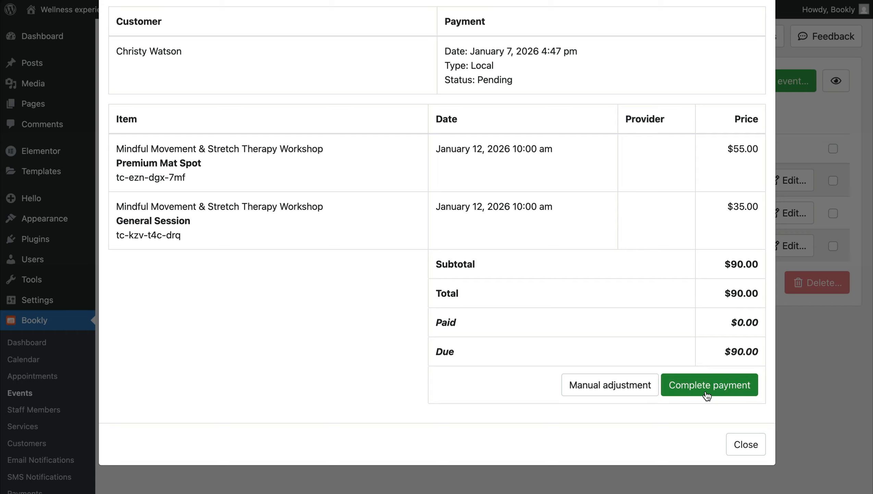
{"action": "left_click", "coordinate": [716, 391]}
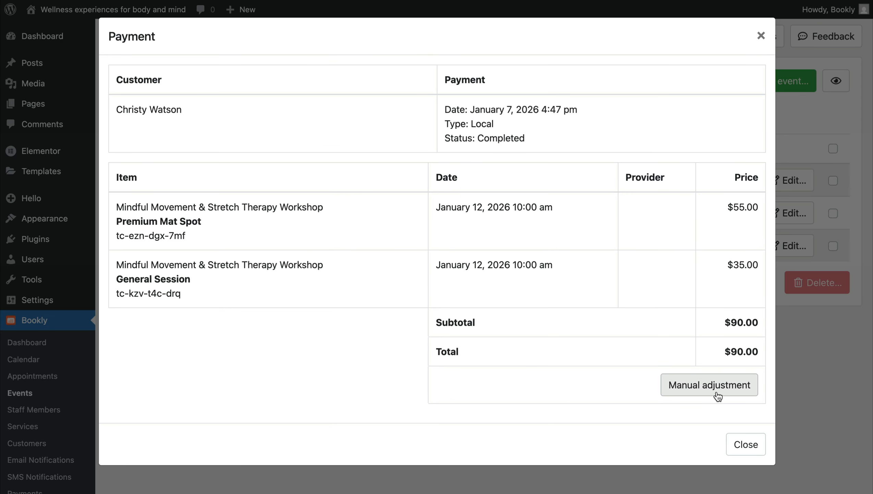
{"action": "left_click", "coordinate": [737, 443]}
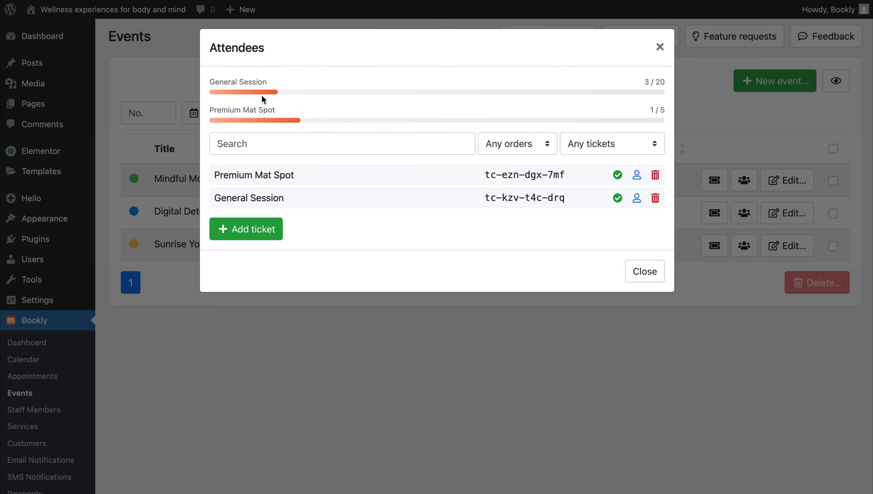
{"action": "mouse_move", "coordinate": [262, 92]}
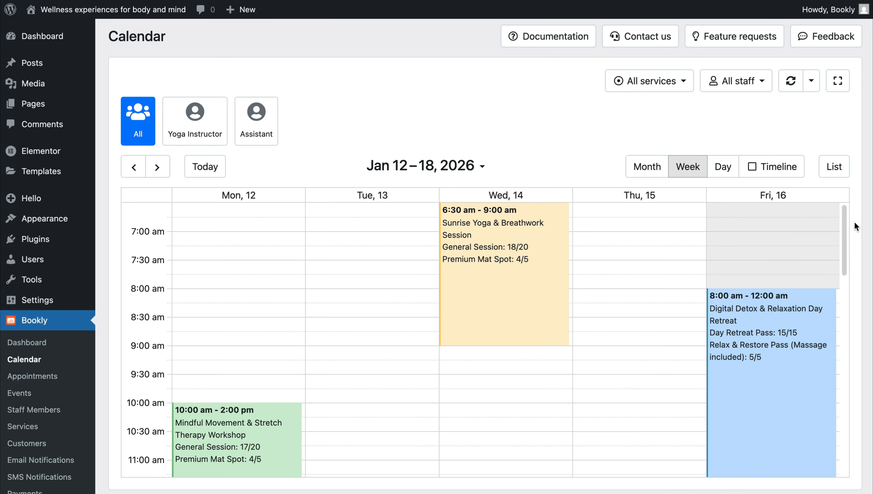
Review the events in the Jan 12–18, 2026 calendar week, check the Sunrise Yoga & Breathwork Session's ticket availability, and open that event
{"action": "scroll", "coordinate": [857, 226], "scroll_direction": "down", "scroll_amount": 3}
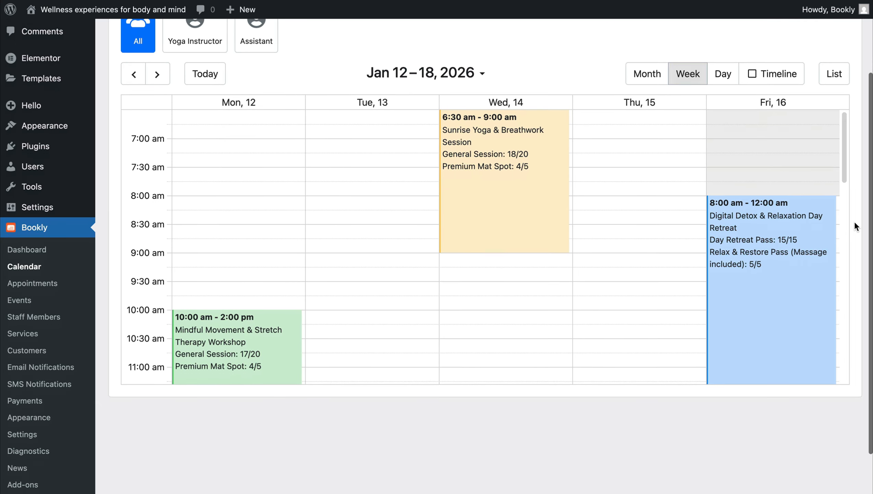
{"action": "scroll", "coordinate": [856, 225], "scroll_direction": "up", "scroll_amount": 3}
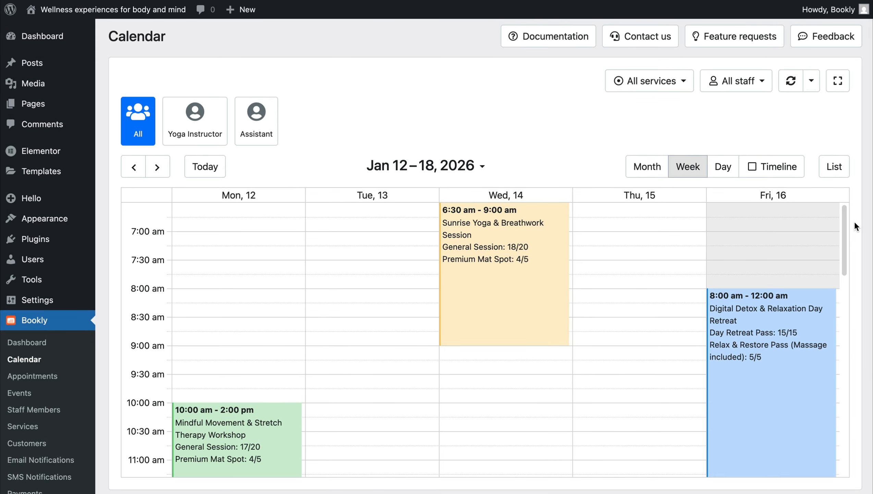
{"action": "mouse_move", "coordinate": [523, 291]}
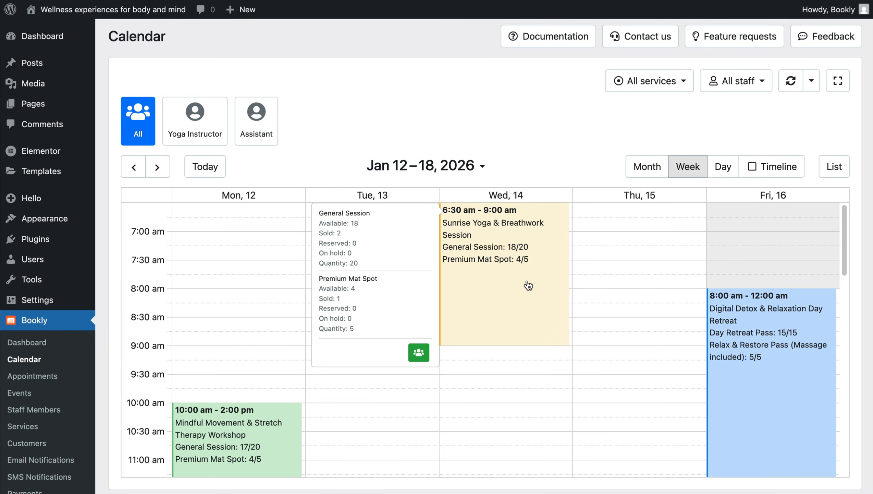
{"action": "left_click", "coordinate": [512, 291]}
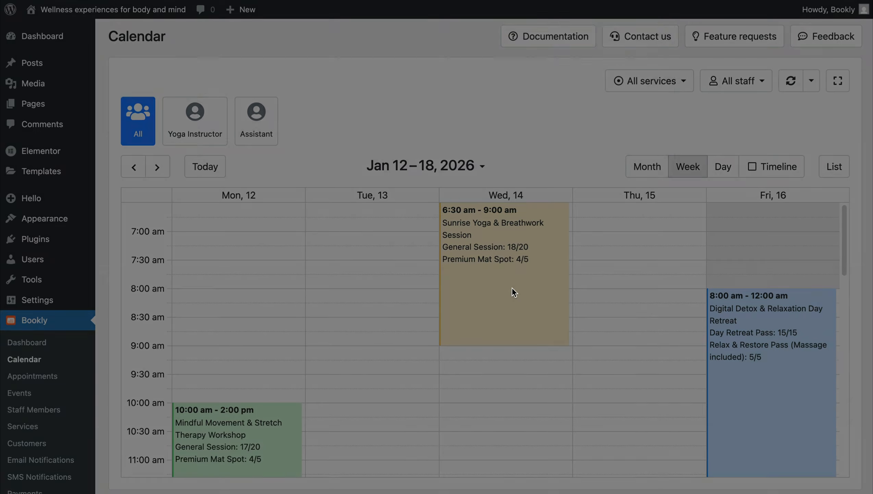